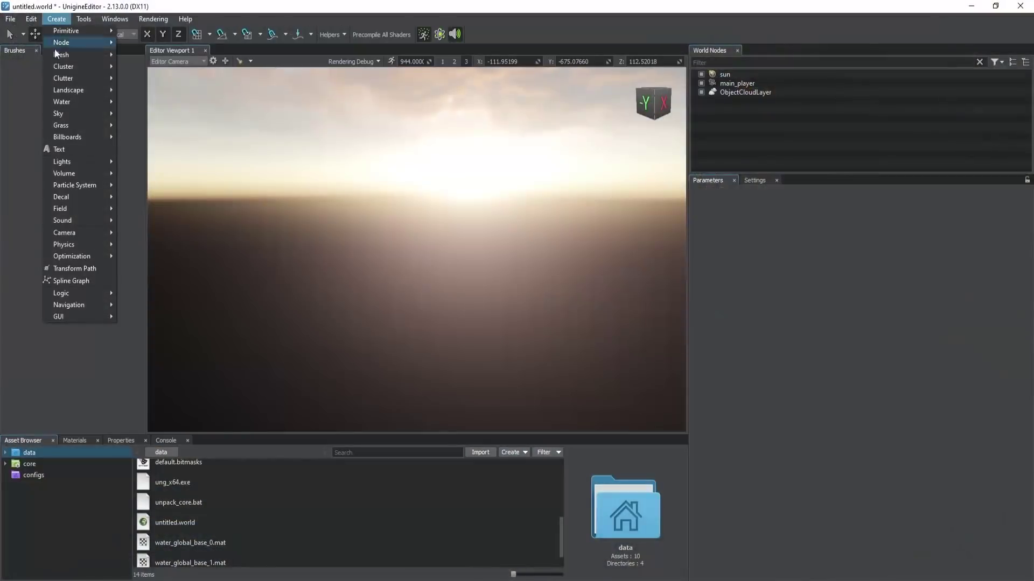
Step: Add a global water object to the world
click(130, 102)
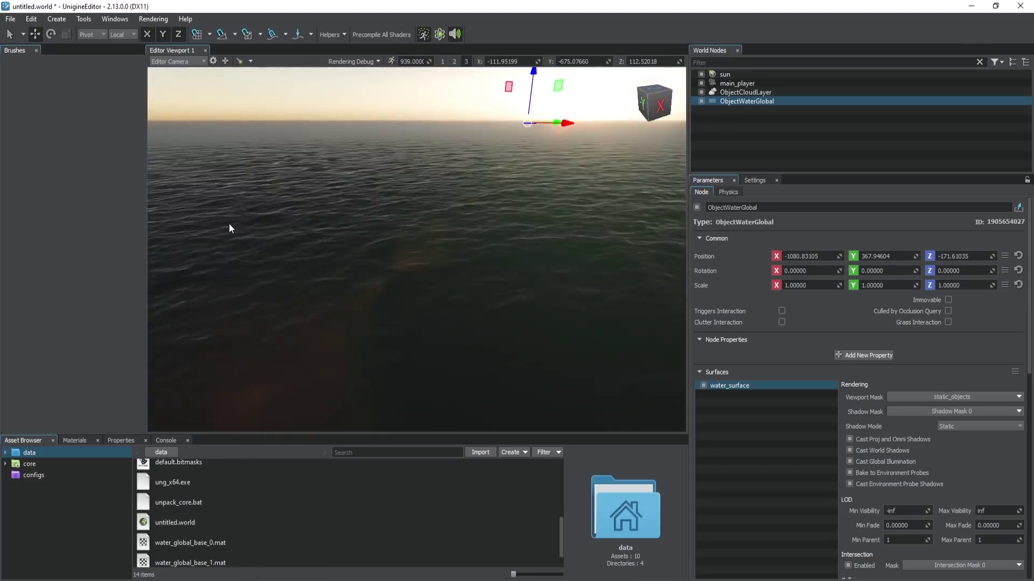
right_drag(292, 200, 318, 164)
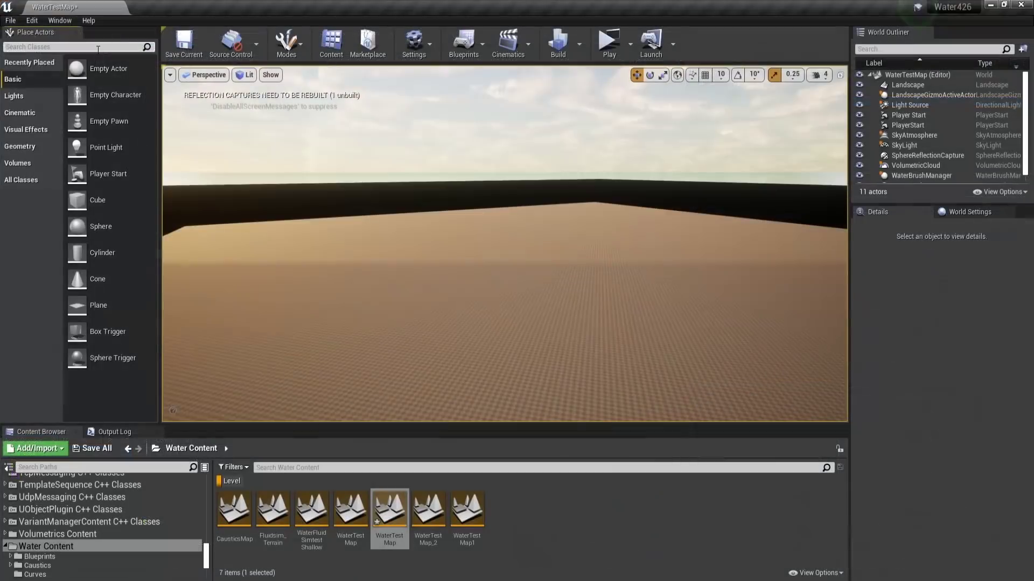
Step: Switch to Unreal Editor, search the placeable actors for "ocean" and place a Water Body Ocean in the level
click(98, 49)
text(ocean)
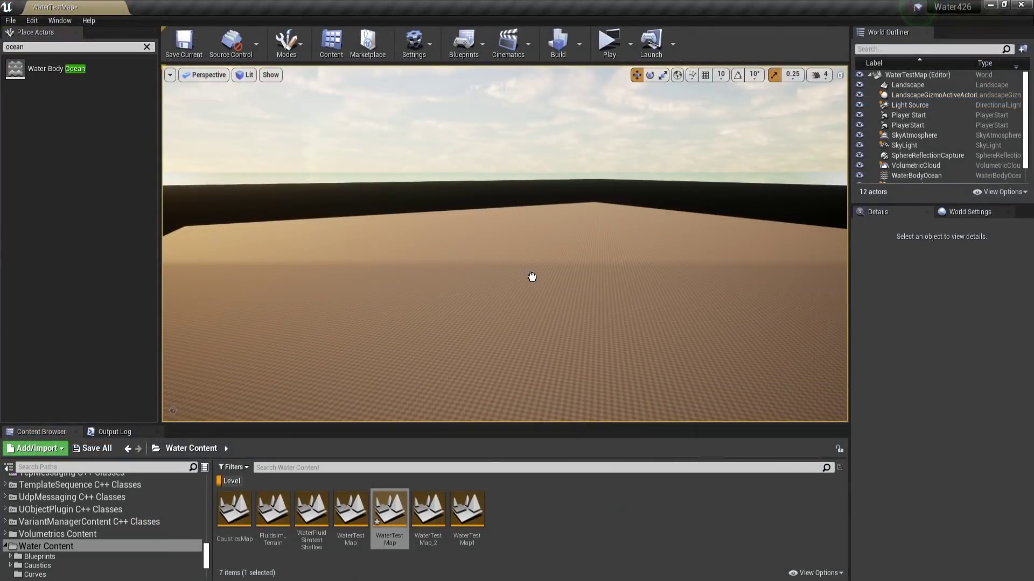
drag(532, 277, 572, 224)
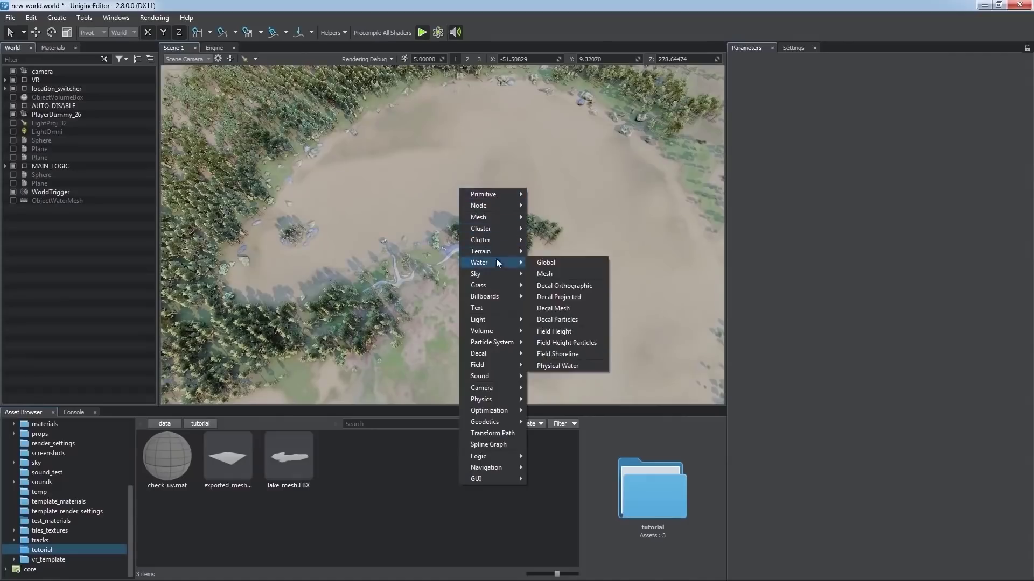
Step: Switch to UnigineEditor and create a water mesh object over the dry lake bed from lake_mesh.FBX
click(544, 274)
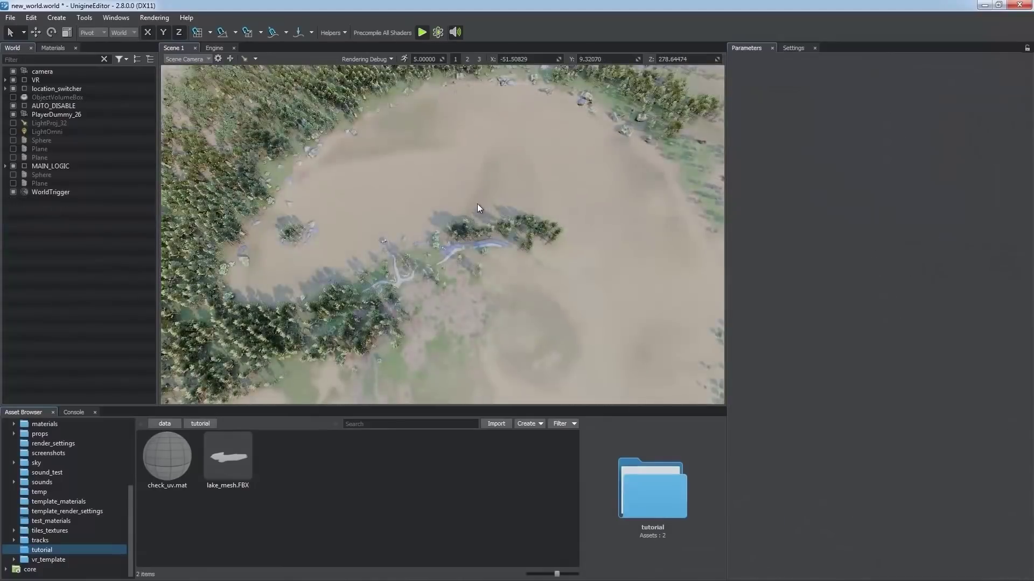
right_click(477, 204)
mouse_move(506, 281)
click(571, 285)
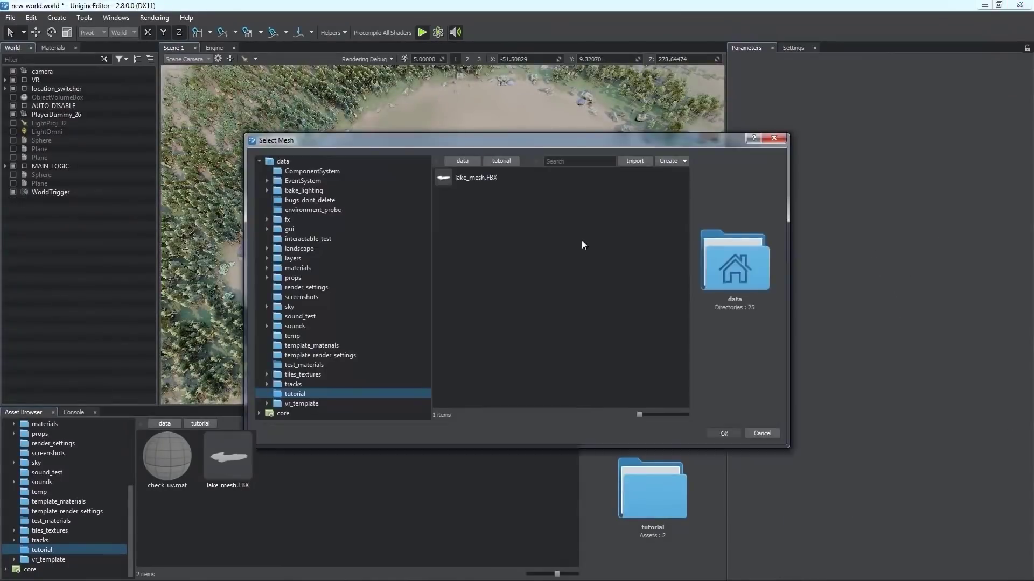
click(721, 433)
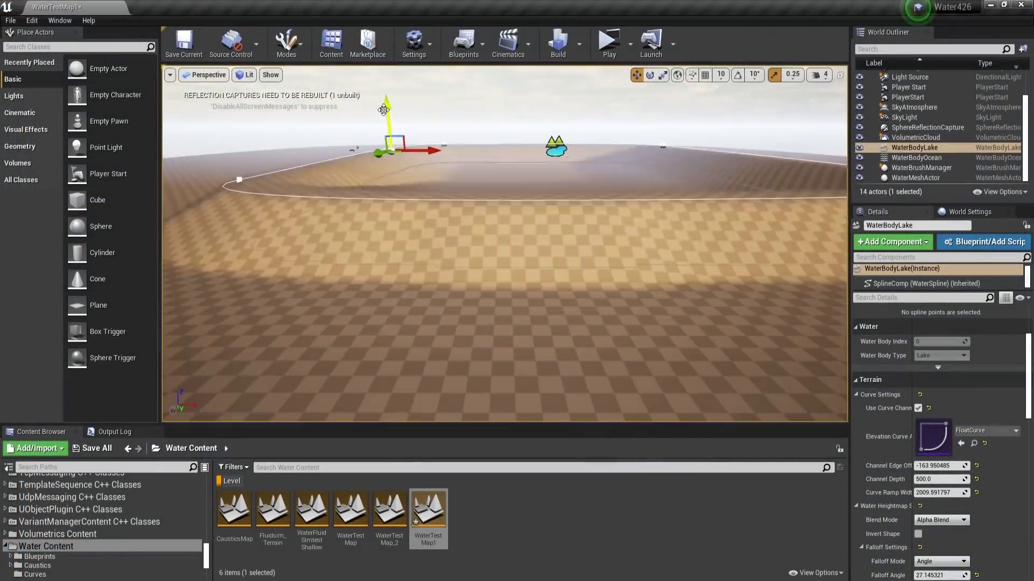
Step: Switch to Unreal Editor, adjust the lake's height and reshape the WaterBodyRiver by moving its selected spline point
mouse_move(383, 109)
right_down()
mouse_move(380, 146)
mouse_move(382, 124)
right_up()
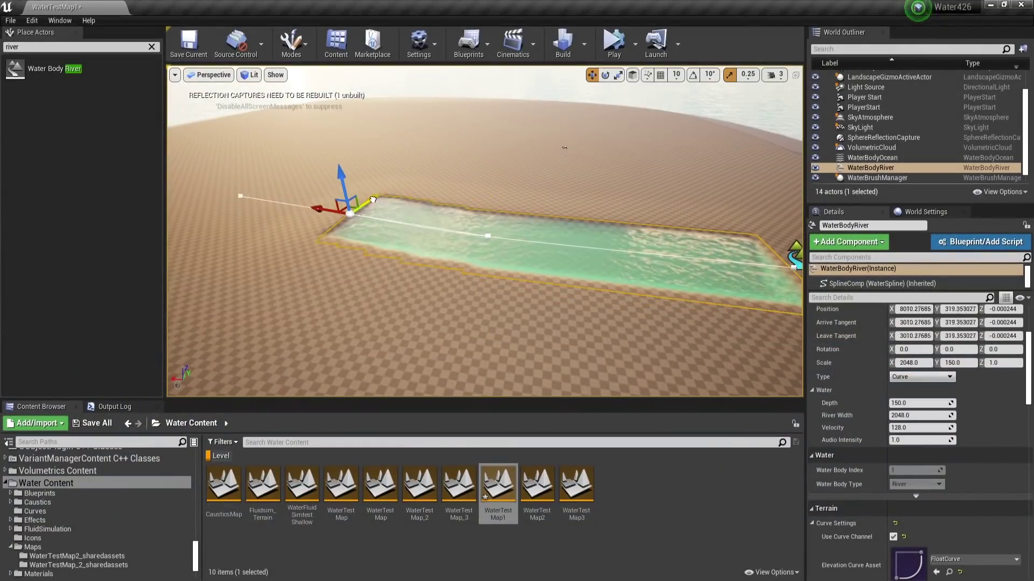
drag(373, 199, 352, 253)
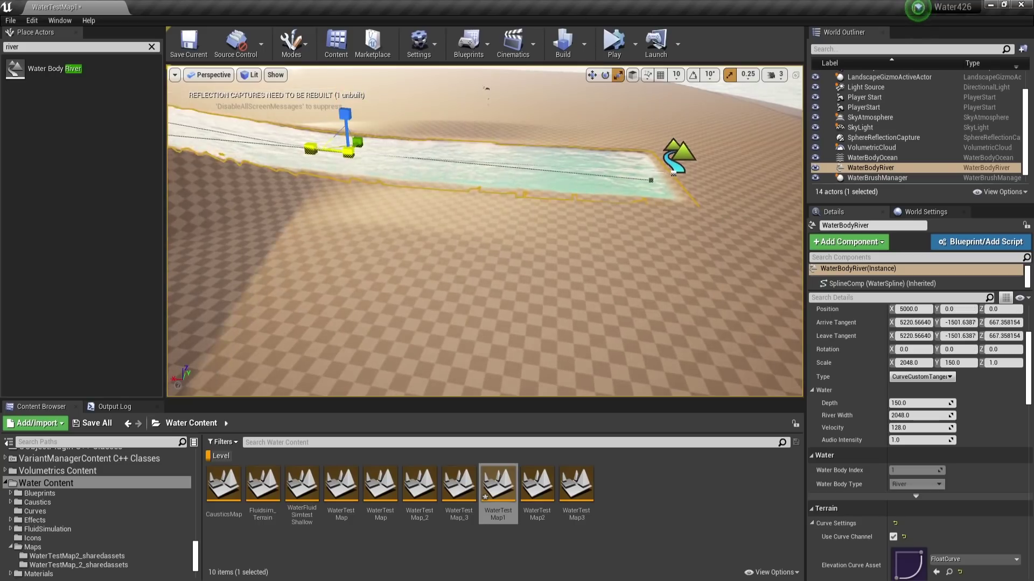
right_drag(405, 170, 405, 170)
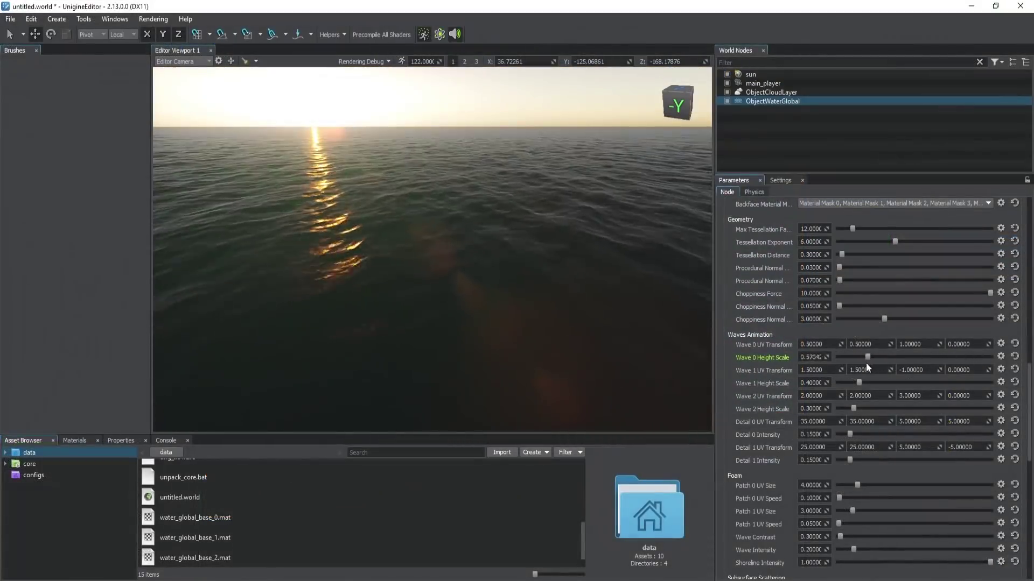
Step: Switch to UnigineEditor and adjust the ocean's wave height scales, raising Detail 1 Intensity as well
drag(932, 383, 863, 409)
drag(849, 460, 897, 461)
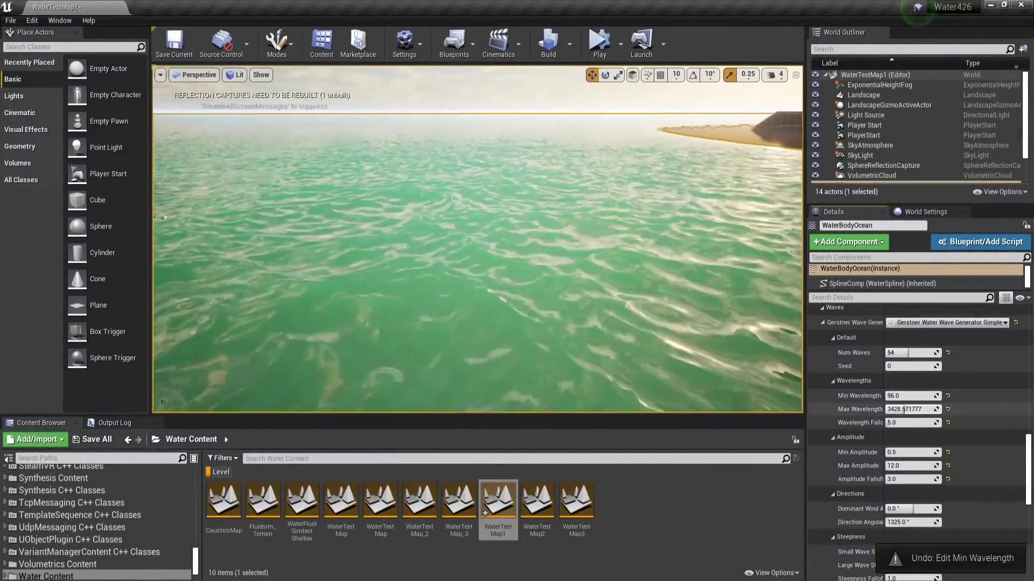
Step: Switch to Unreal Editor, try a Min Amplitude of 0.3 for the WaterBodyOcean's waves and undo the last edit
click(912, 452)
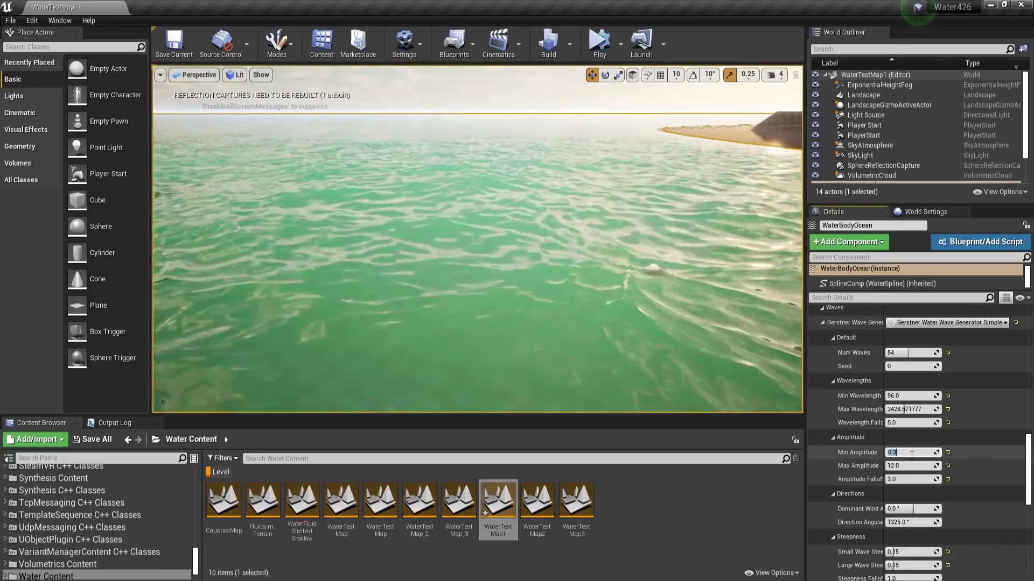
key(Return)
scroll(908, 476, down, 2)
key(ctrl+z)
scroll(908, 538, down, 1)
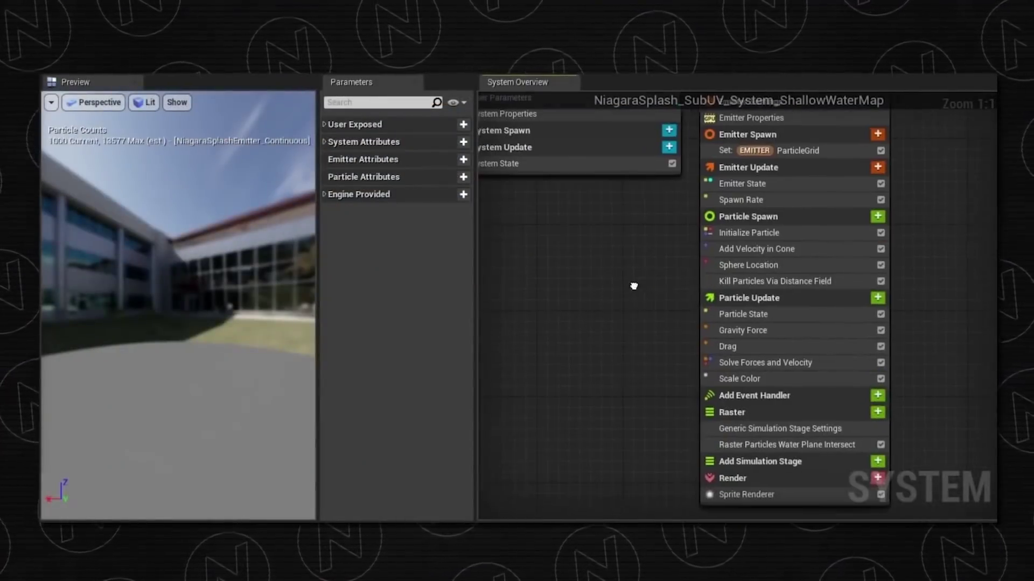
Step: Look at the Initialize Particle and Add Velocity in Cone modules of the shallow-water Niagara splash emitter
click(747, 233)
click(822, 248)
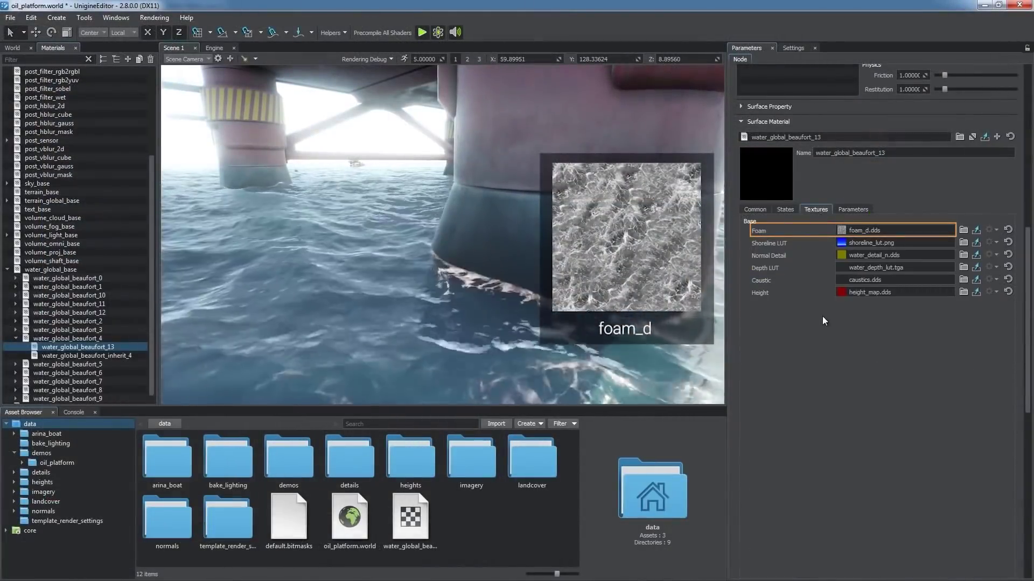
Step: In UnigineEditor, set water_global_beaufort_13's foam Patch 1 UV Size to about 9.31 and reset Patch 0 UV Speed
click(853, 209)
scroll(984, 353, down, 3)
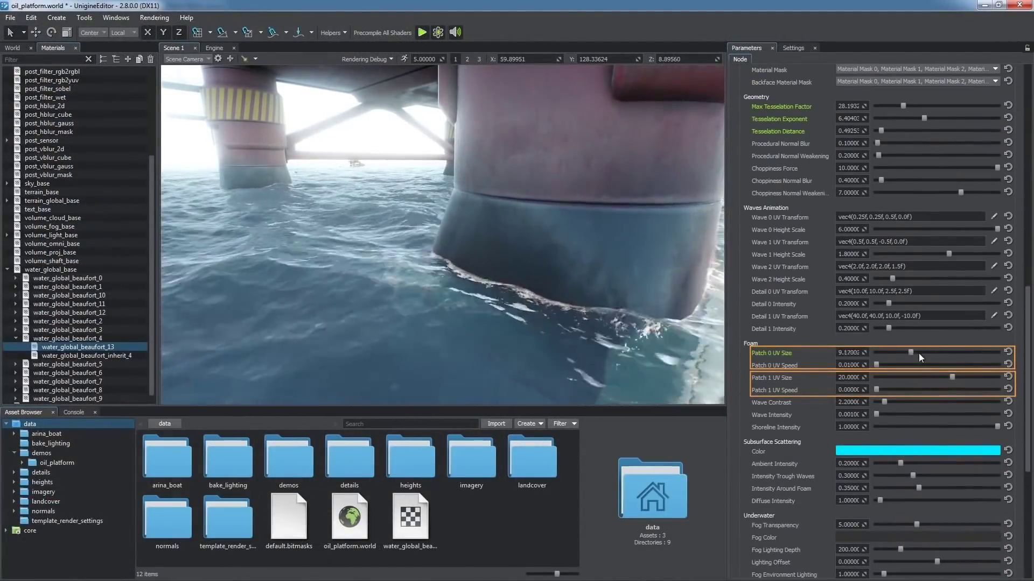
drag(952, 377, 890, 386)
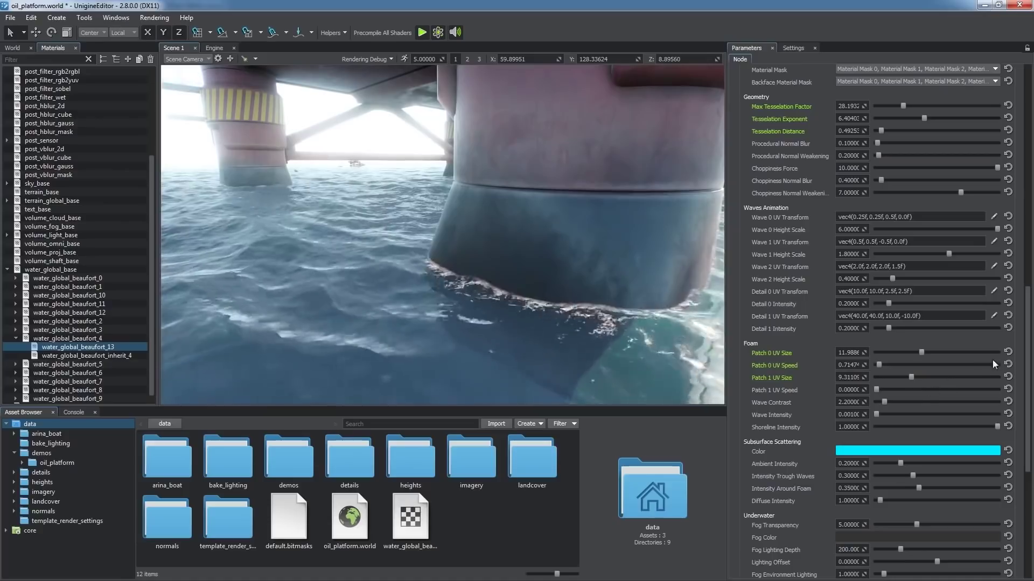
click(1006, 363)
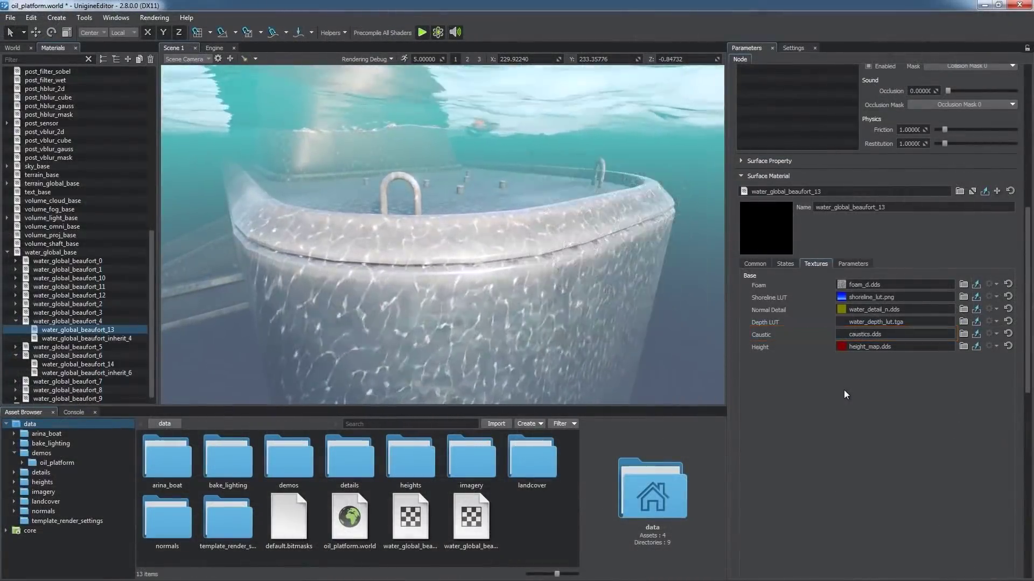
Step: Review the parameters of water_global_beaufort_13 and the output settings of Unreal's GenerateCausticsTextures actor
click(853, 263)
scroll(906, 442, down, 15)
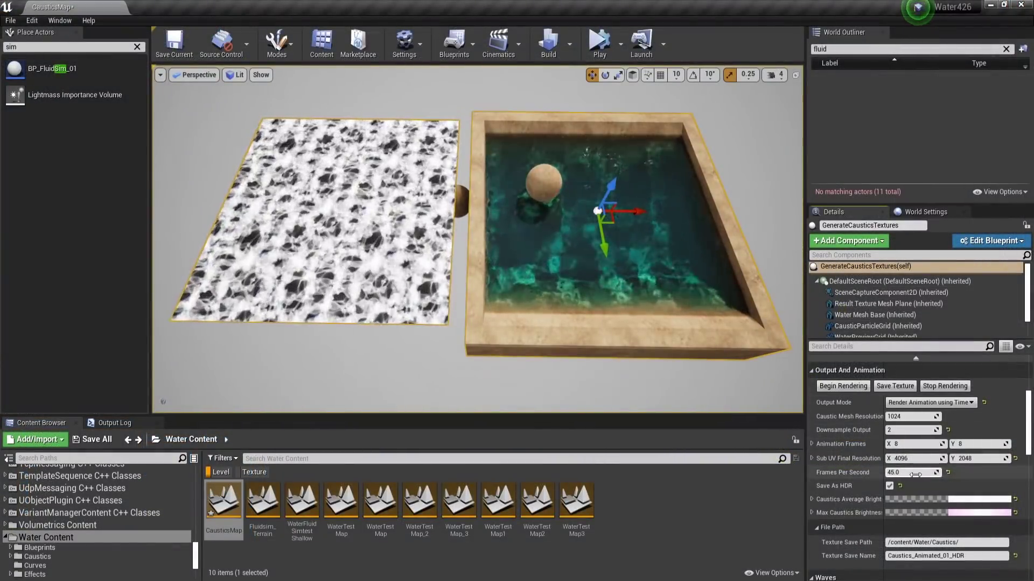
click(861, 424)
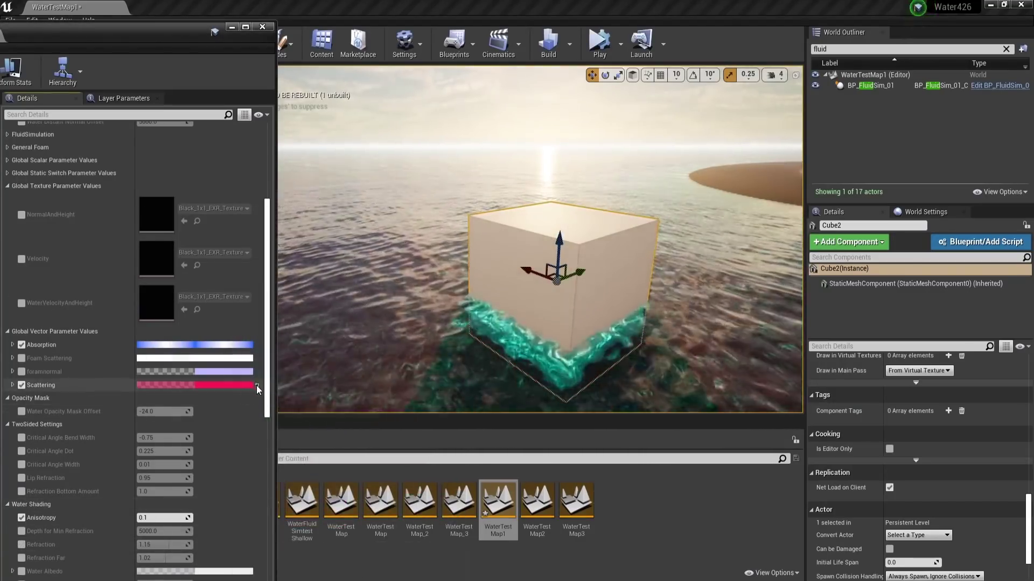
Step: Reset the Scattering color in the Unreal water material instance and look through the Water_Material_Lake parameters
click(256, 385)
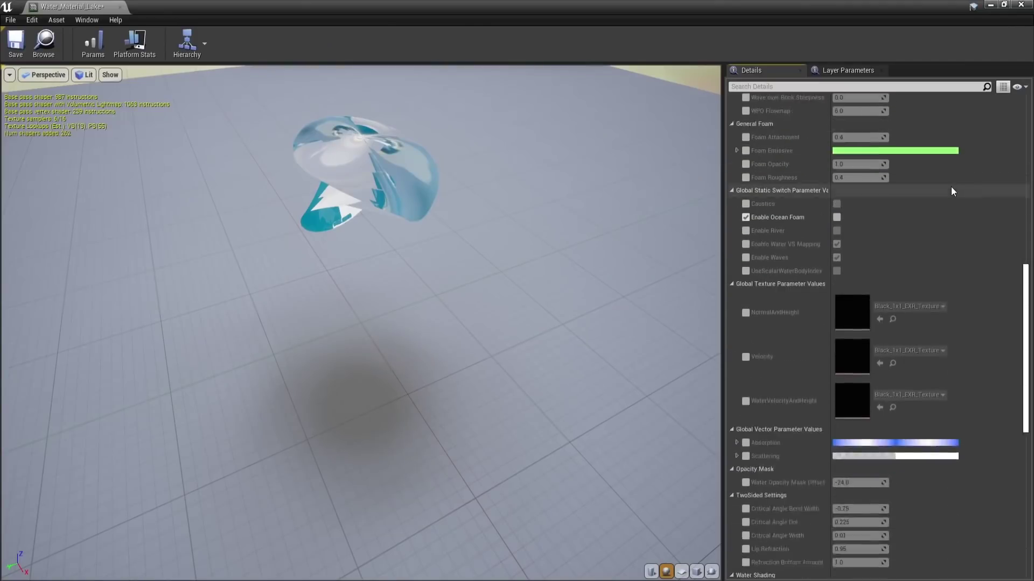
scroll(951, 186, down, 10)
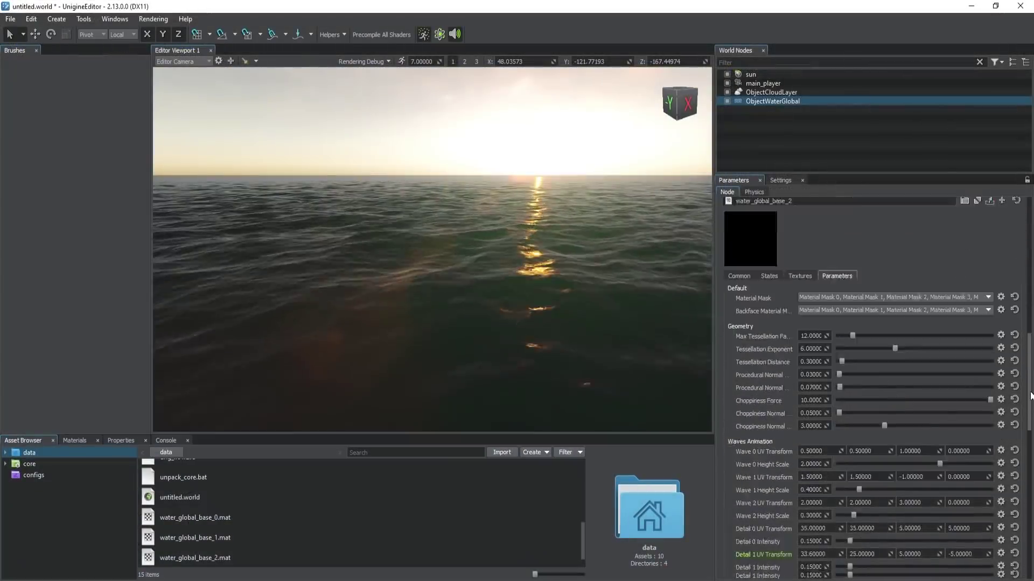
Step: Switch to UnigineEditor and try #84ff01 as the global water's Subsurface Scattering color
scroll(1027, 532, down, 10)
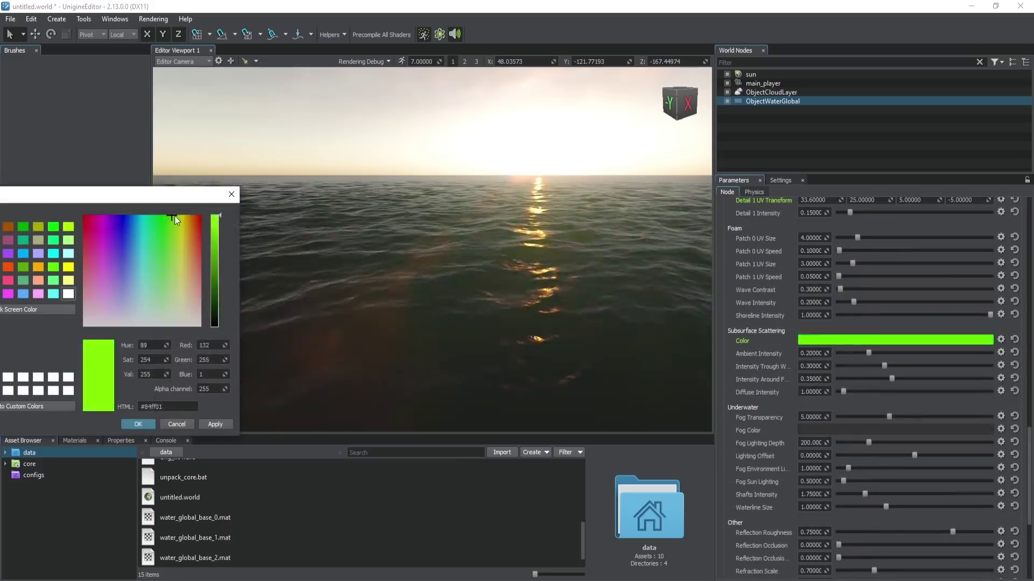
click(232, 195)
Step: Adjust the global water's foam Wave Intensity to about 0.18
scroll(729, 390, up, 3)
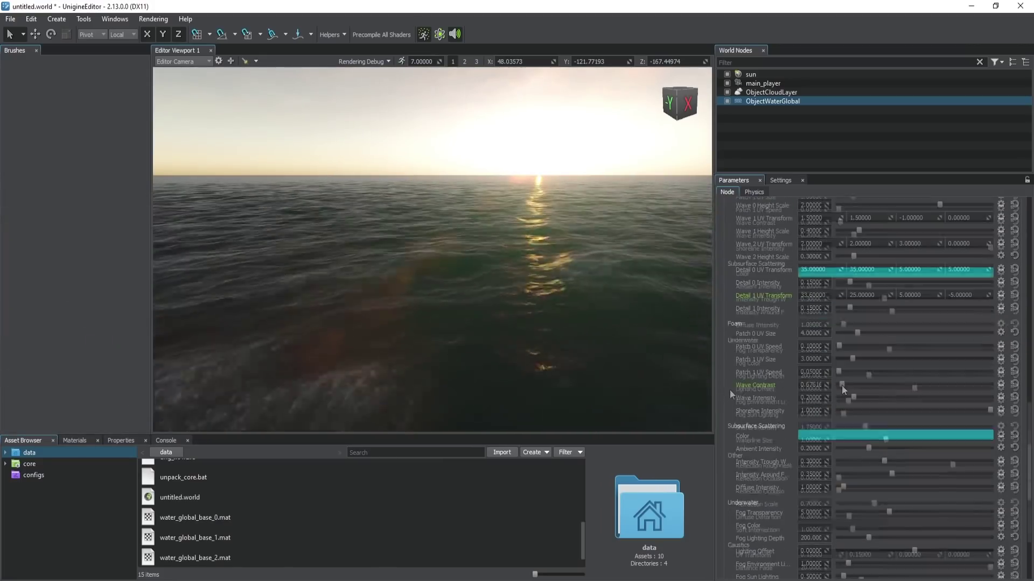
drag(853, 398, 858, 399)
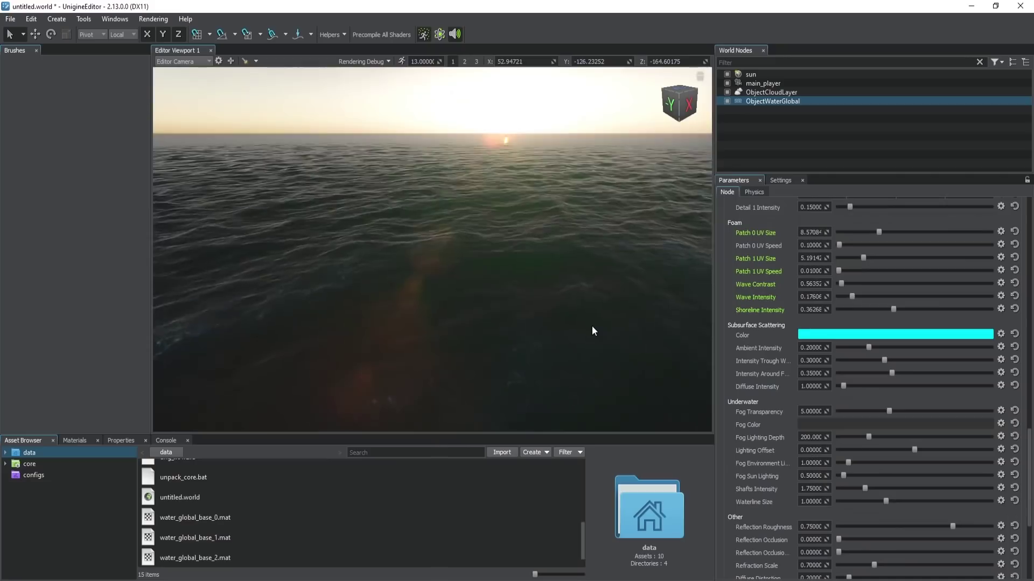
Step: Set the global water's underwater Fog Color to a dark blue, about #040f33
mouse_move(888, 410)
mouse_down()
mouse_move(923, 414)
mouse_move(904, 412)
mouse_up()
click(893, 425)
click(550, 201)
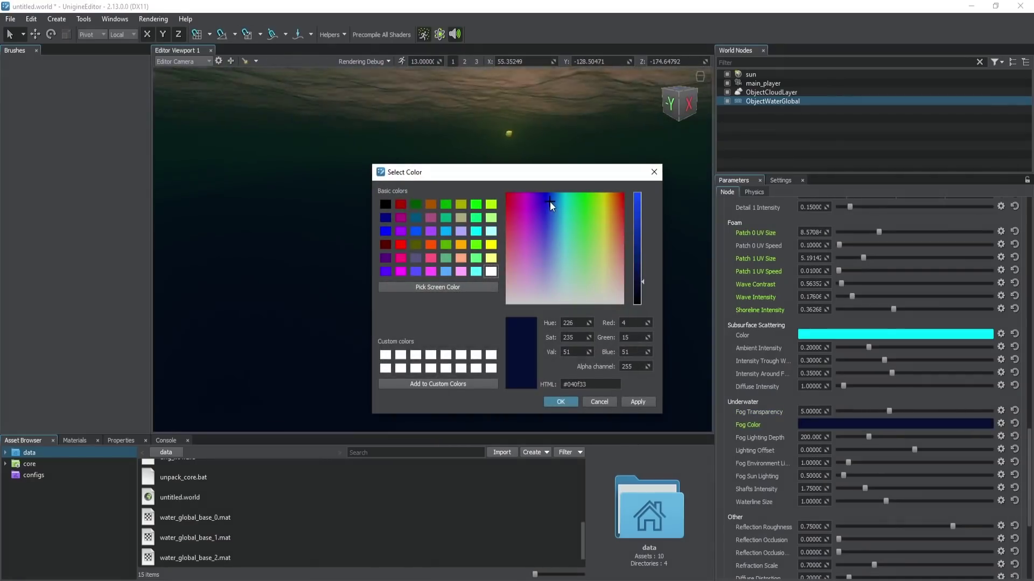
click(641, 286)
click(625, 403)
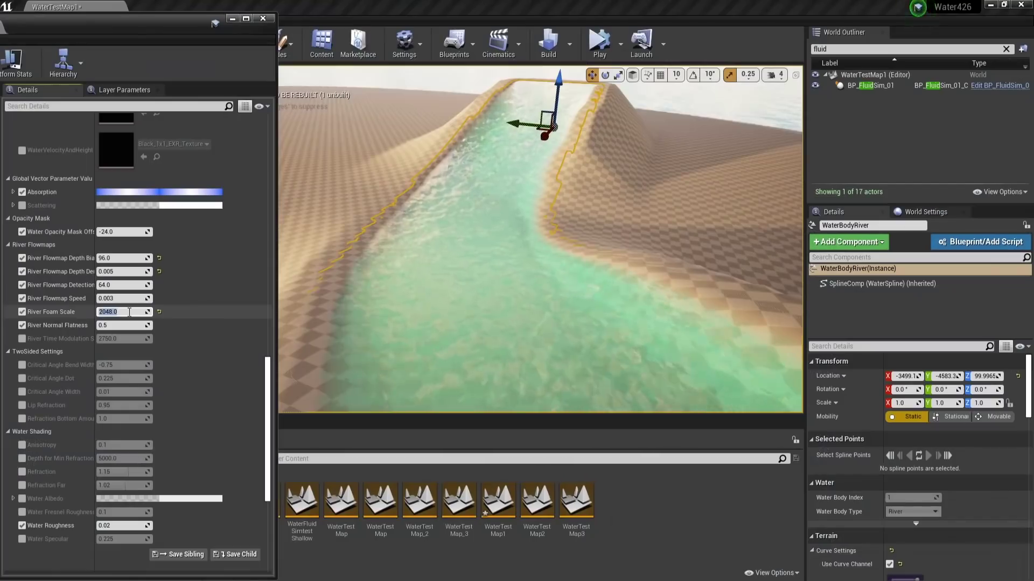
Step: Switch to Unreal Editor and adjust the River Foam Scale in the WaterBodyRiver's material instance
drag(124, 312, 162, 317)
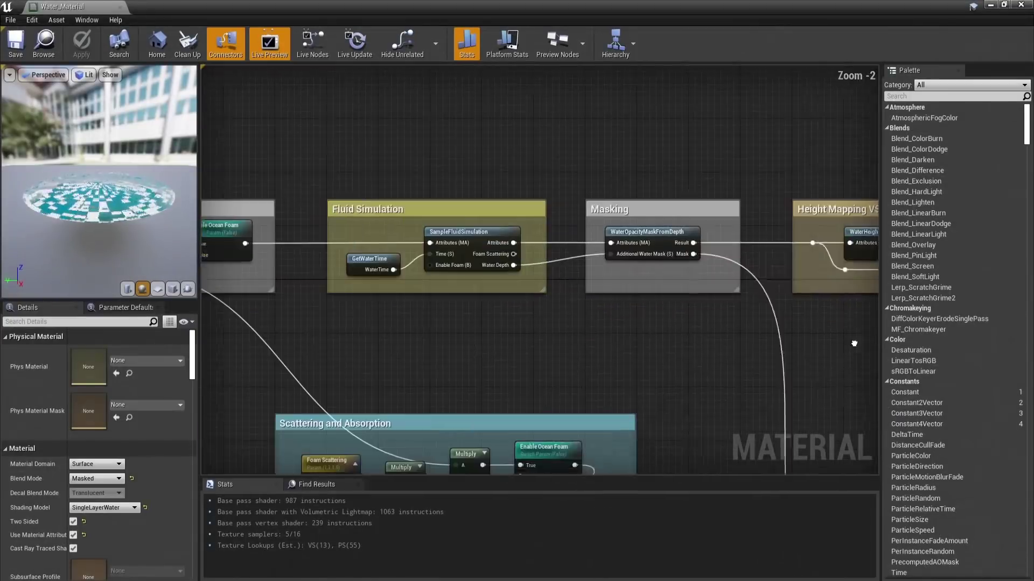
Step: Open the ComputeGerstnerWaves function from the wave section of the Water_Material graph
right_drag(854, 344, 421, 292)
scroll(420, 292, up, 3)
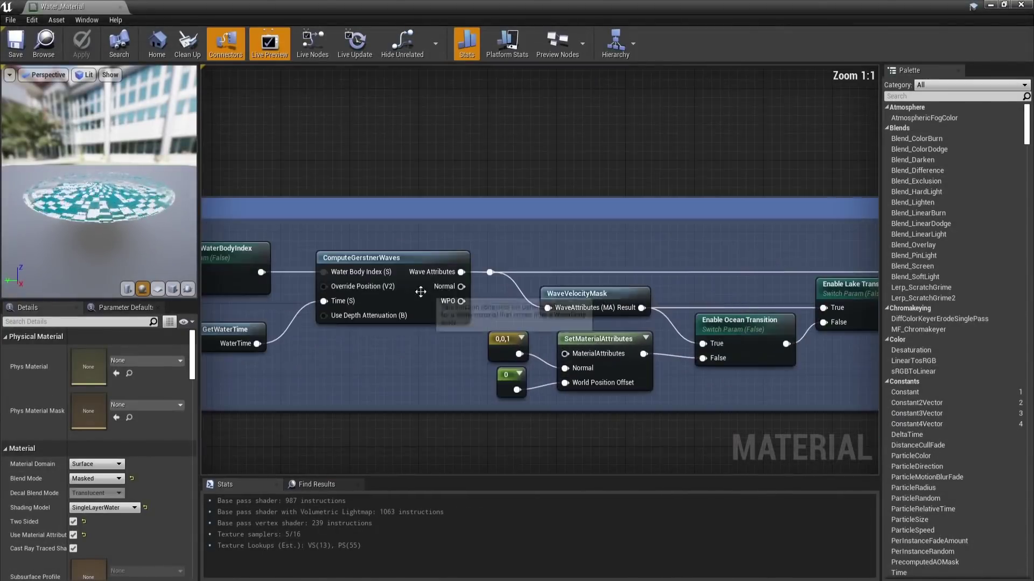
double_click(420, 292)
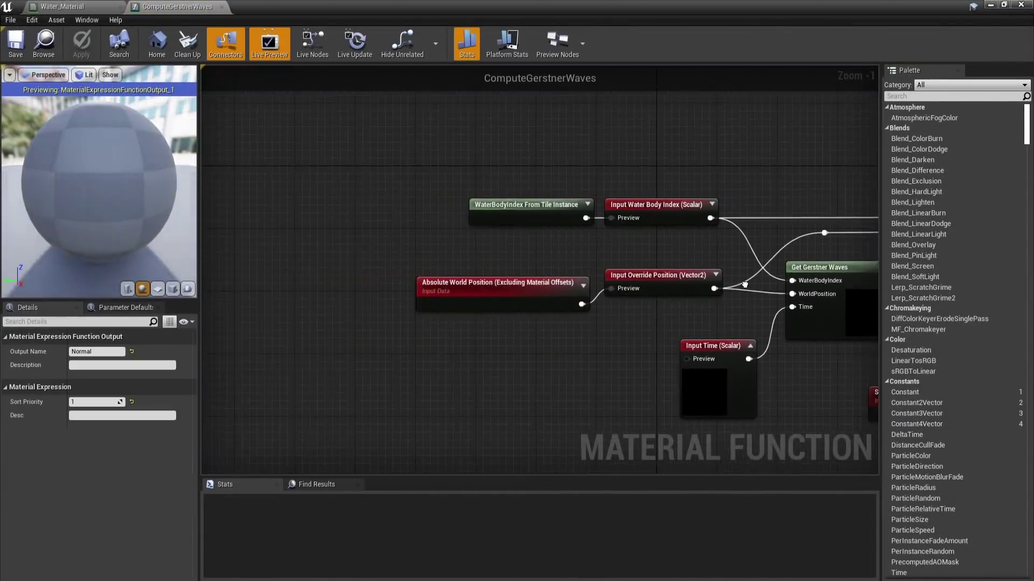
Step: Examine the nested functions WaveDepthFalloff_Overrides, ComputeWavesAttenuationFactor and WaterBodyData
double_click(764, 221)
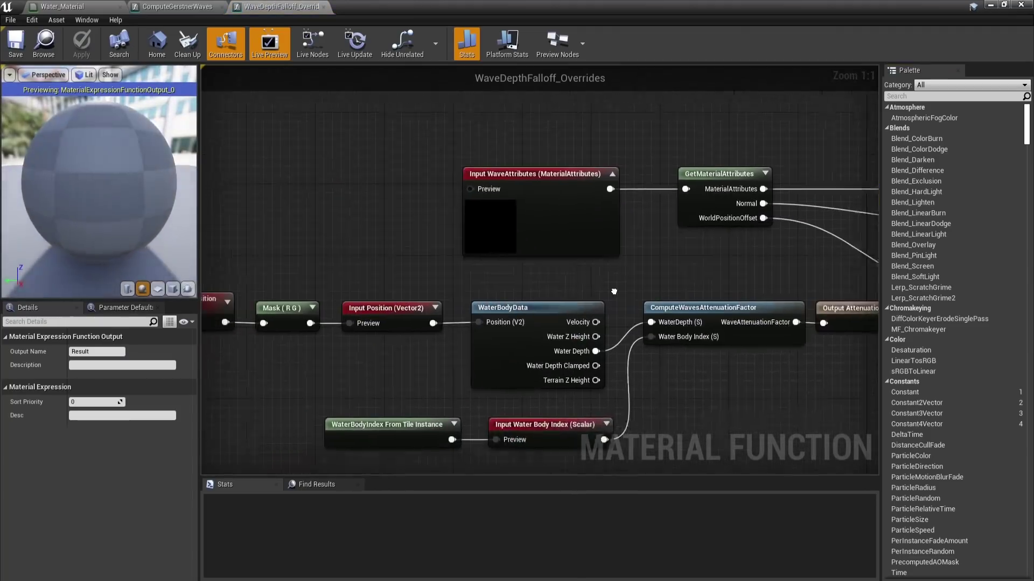
double_click(689, 309)
click(280, 6)
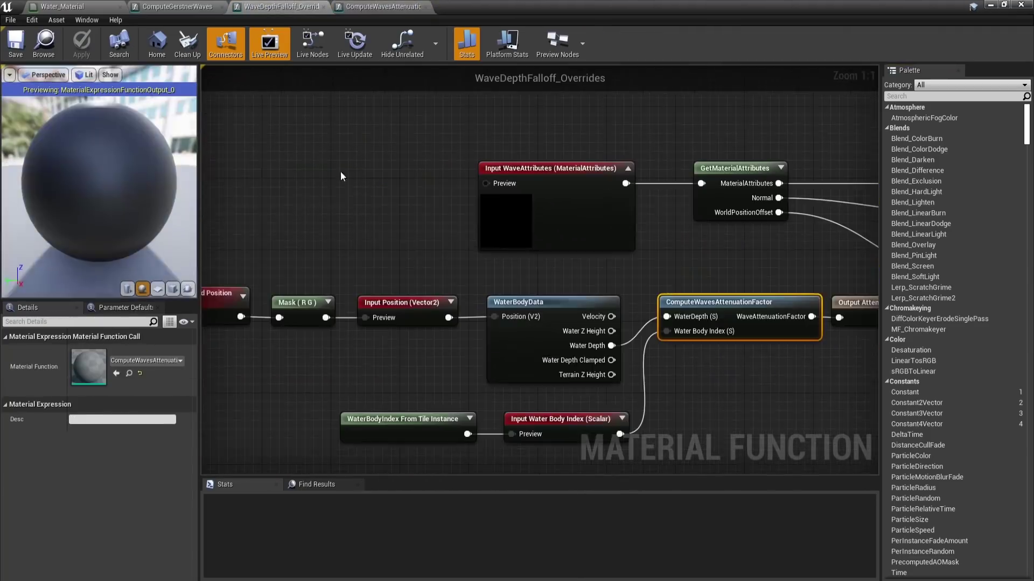
click(460, 316)
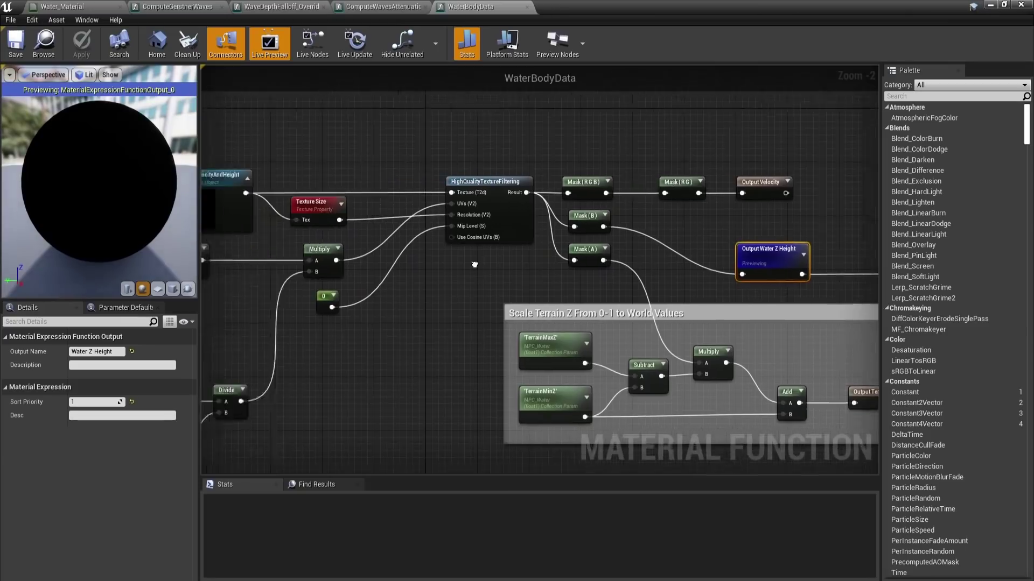
right_drag(475, 264, 768, 277)
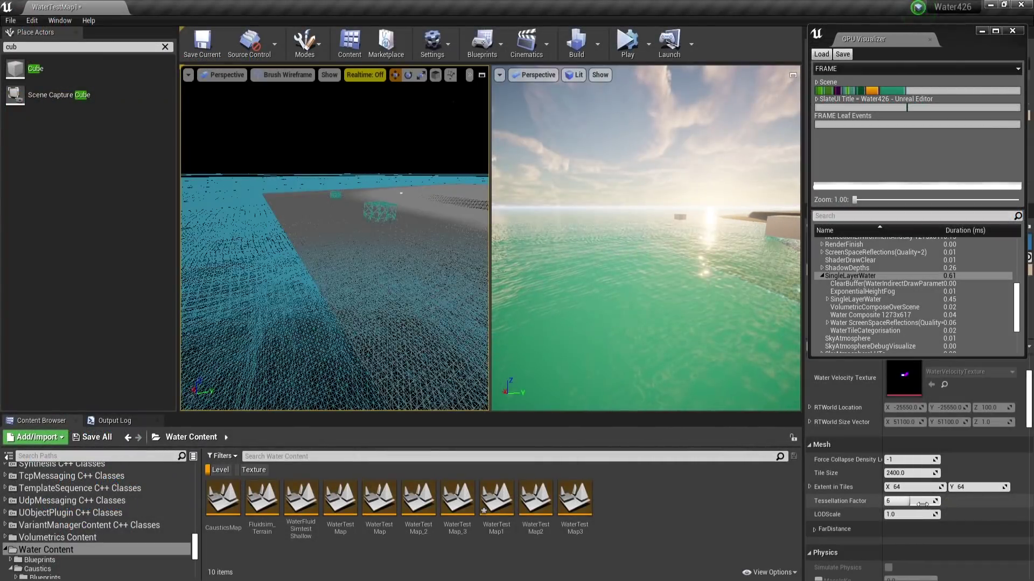
Step: Set the water mesh's Tessellation Factor to 7 in WaterTestMap1
right_drag(646, 269, 646, 291)
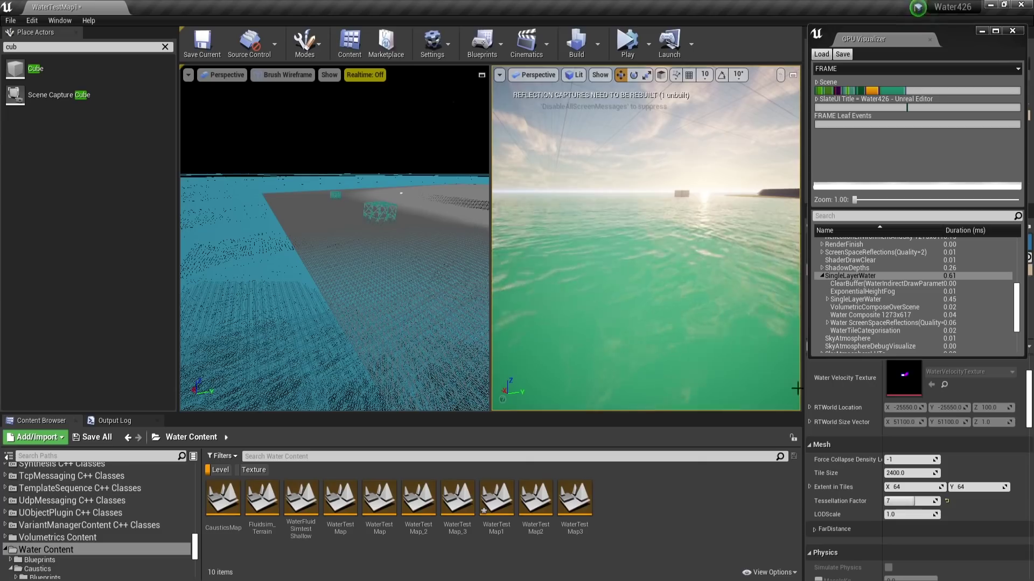